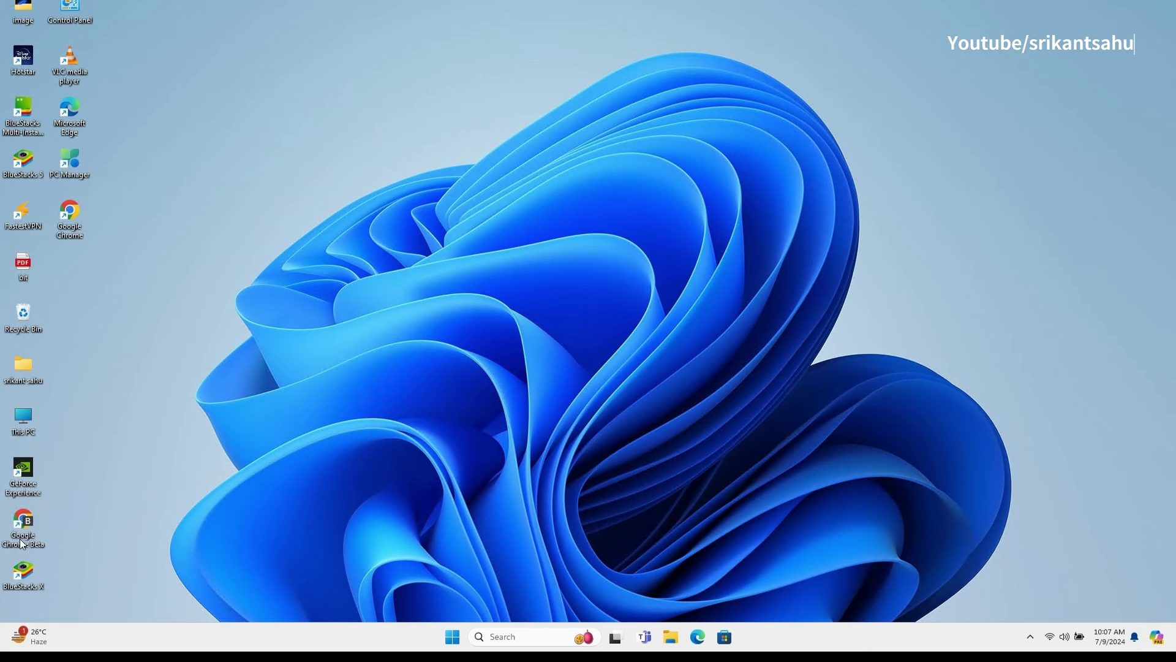
- Go to Settings' Windows Update page and check for new updates
key("super")
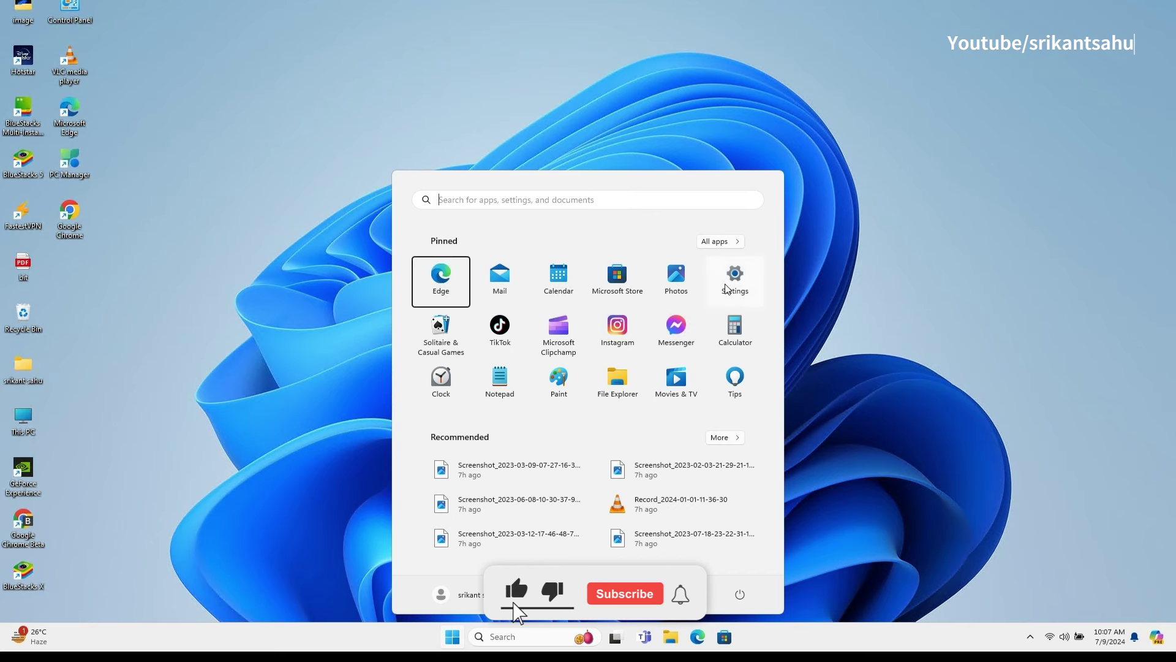
left_click(728, 289)
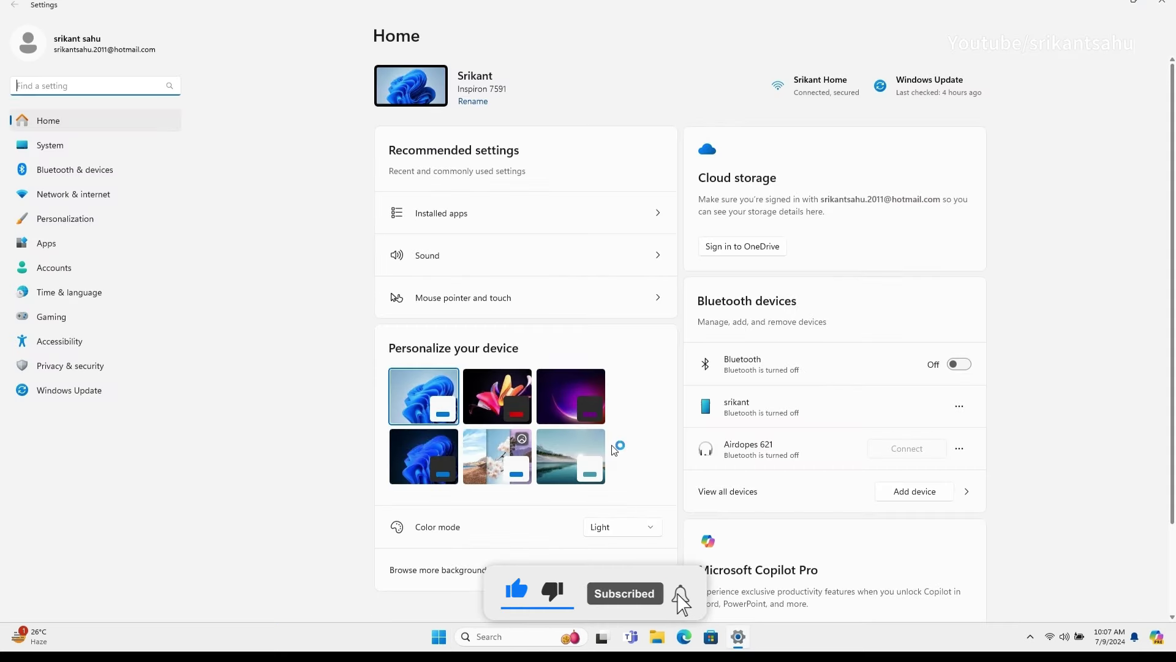
left_click(105, 388)
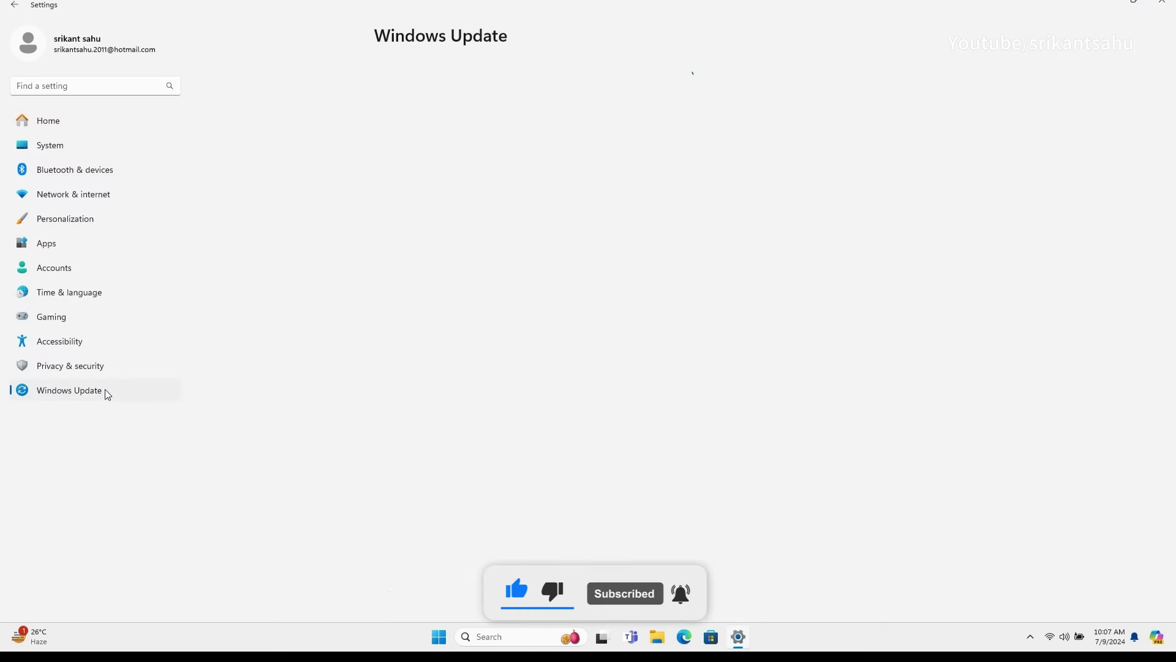
left_click(913, 93)
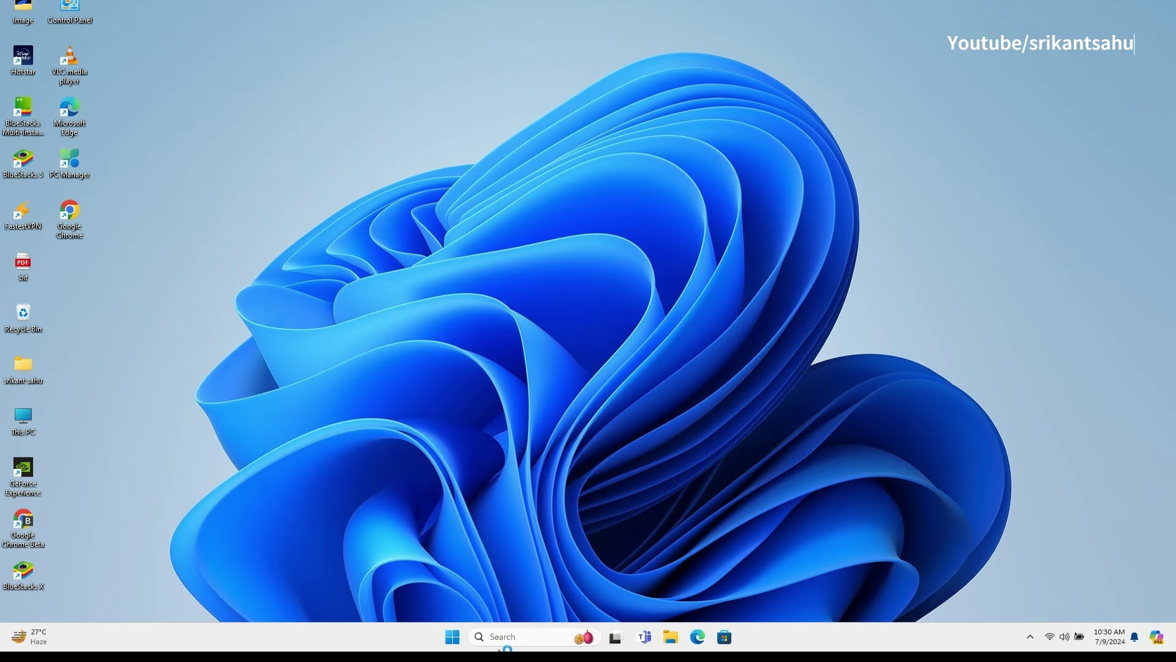
- Run winver to confirm Windows 11 version 23H2, OS Build 22631.3880
left_click(512, 634)
type("winver")
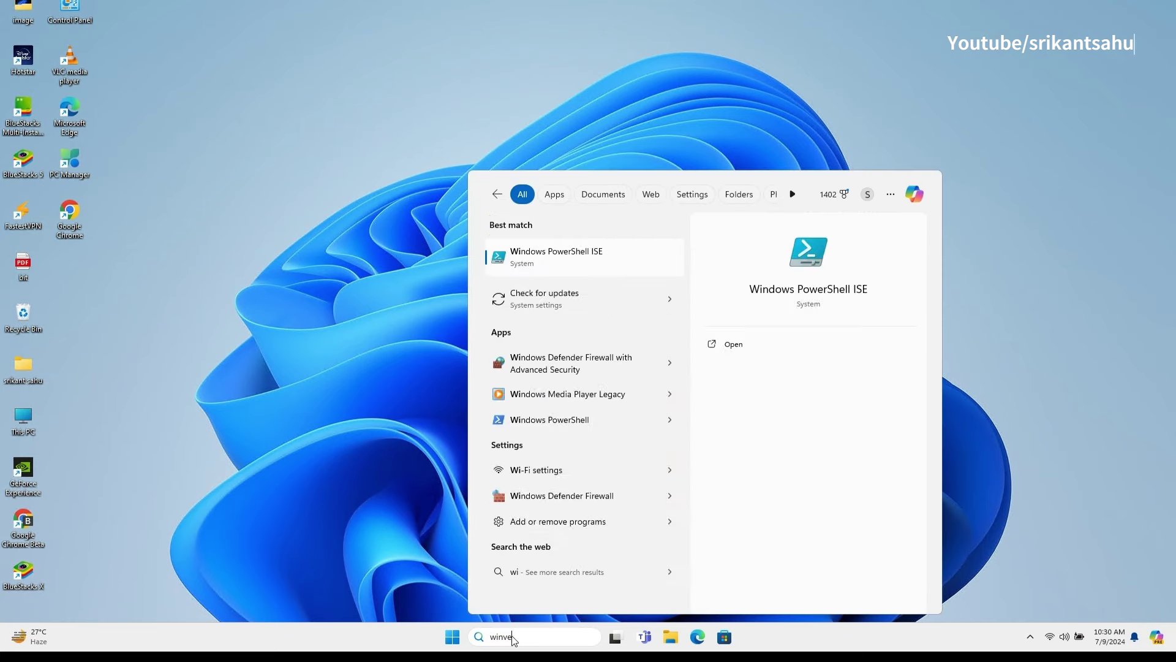
left_click(549, 259)
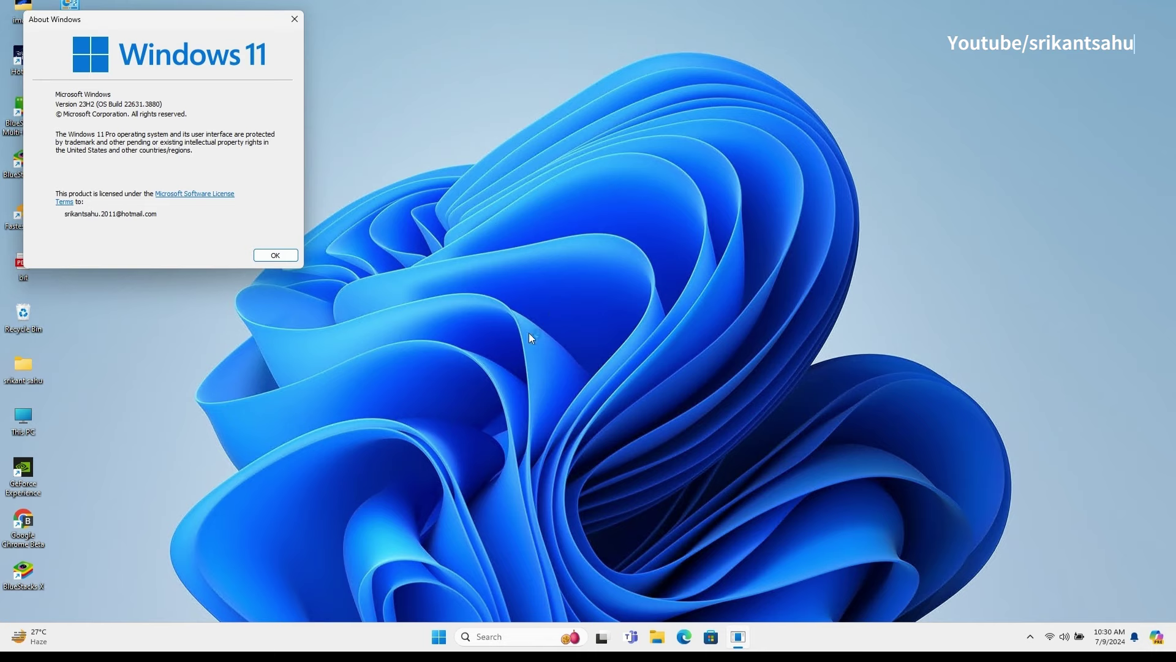
left_click_drag(124, 24, 490, 130)
left_click(818, 371)
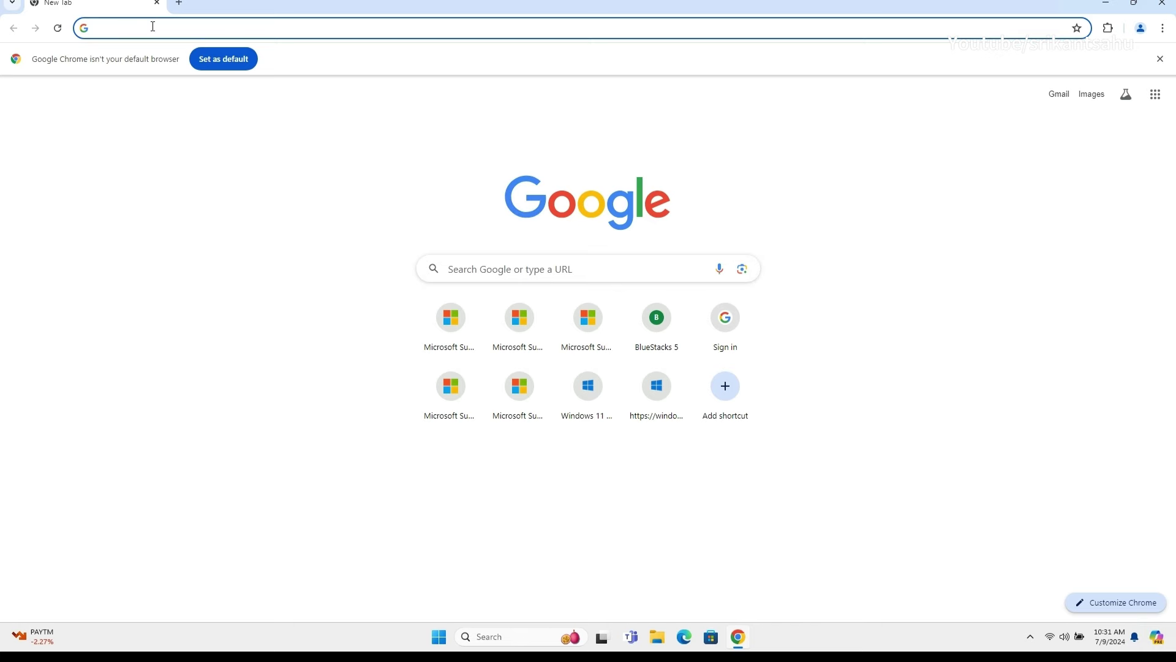
left_click(153, 26)
- Open the Microsoft Update Catalog via Google and search it for KB5040442
type("Microsoft update catalog")
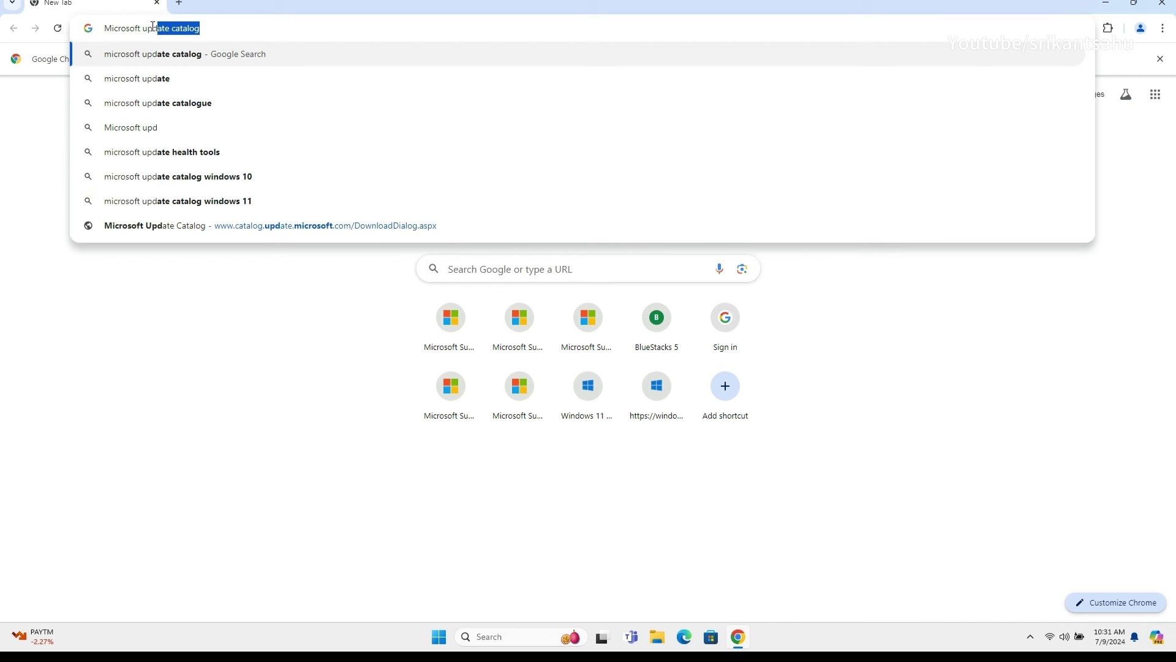
key("Return")
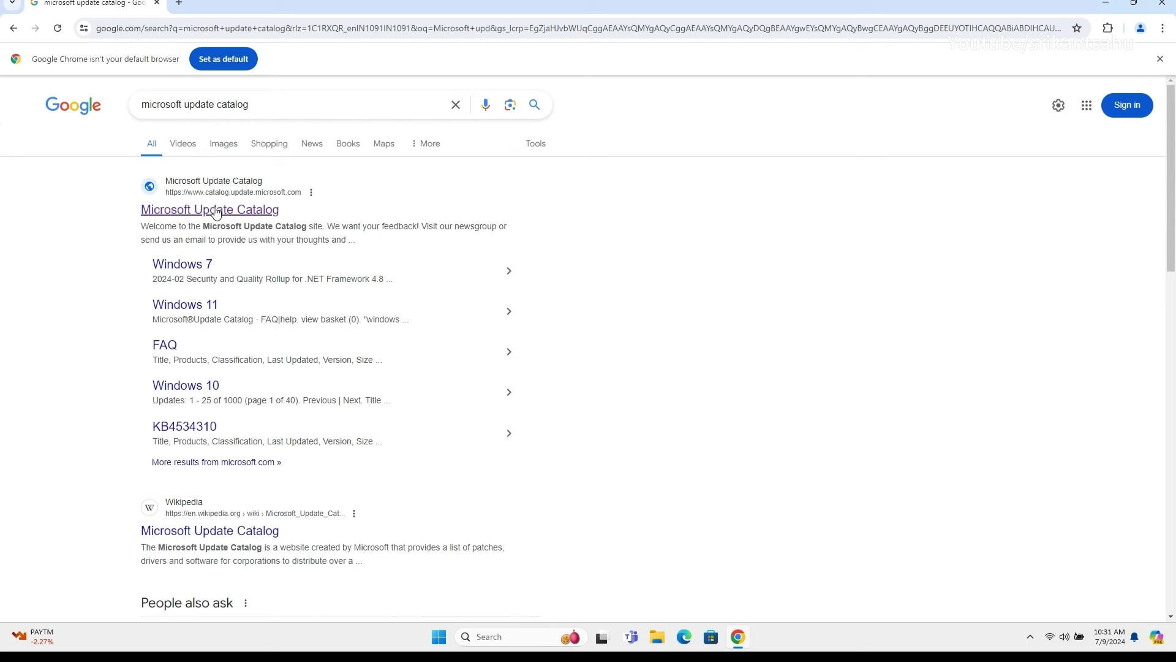
left_click(261, 220)
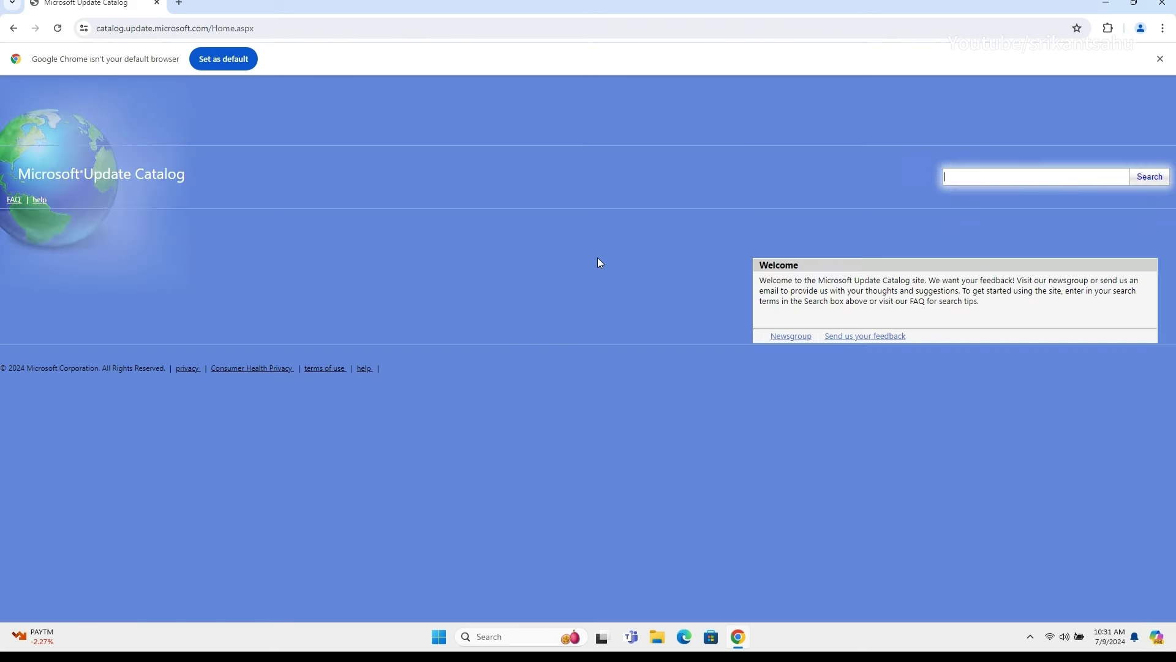
type("KB5040442")
left_click(1140, 187)
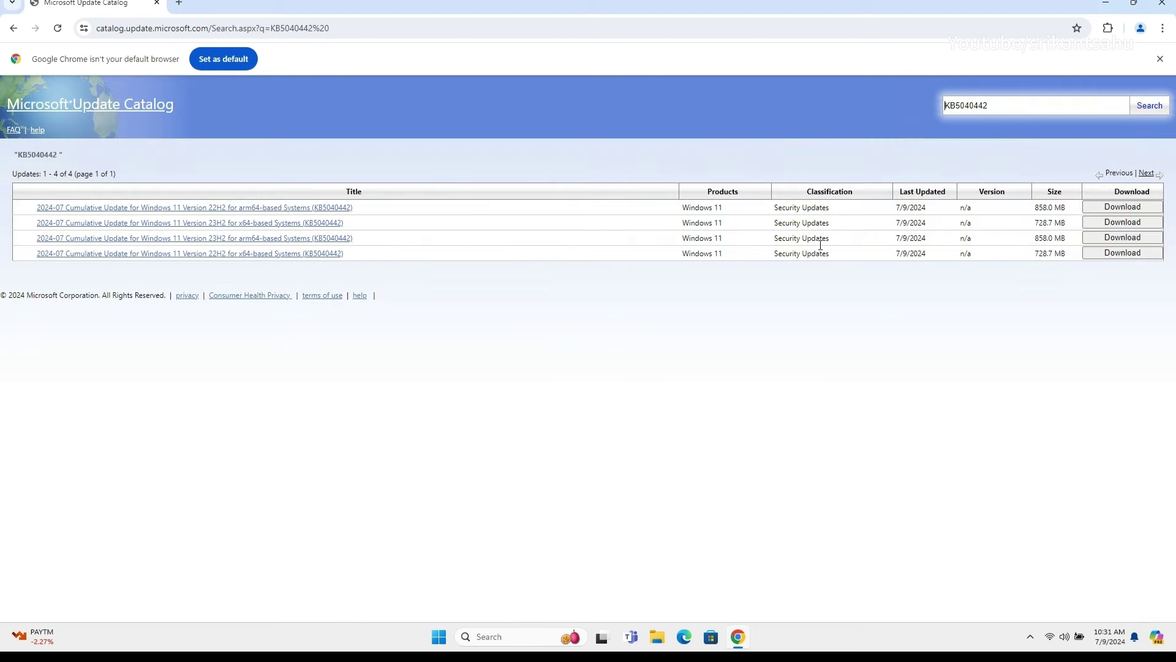
- Download the .msu file for the 23H2 x64 KB5040442 update
left_click_drag(674, 7, 623, 49)
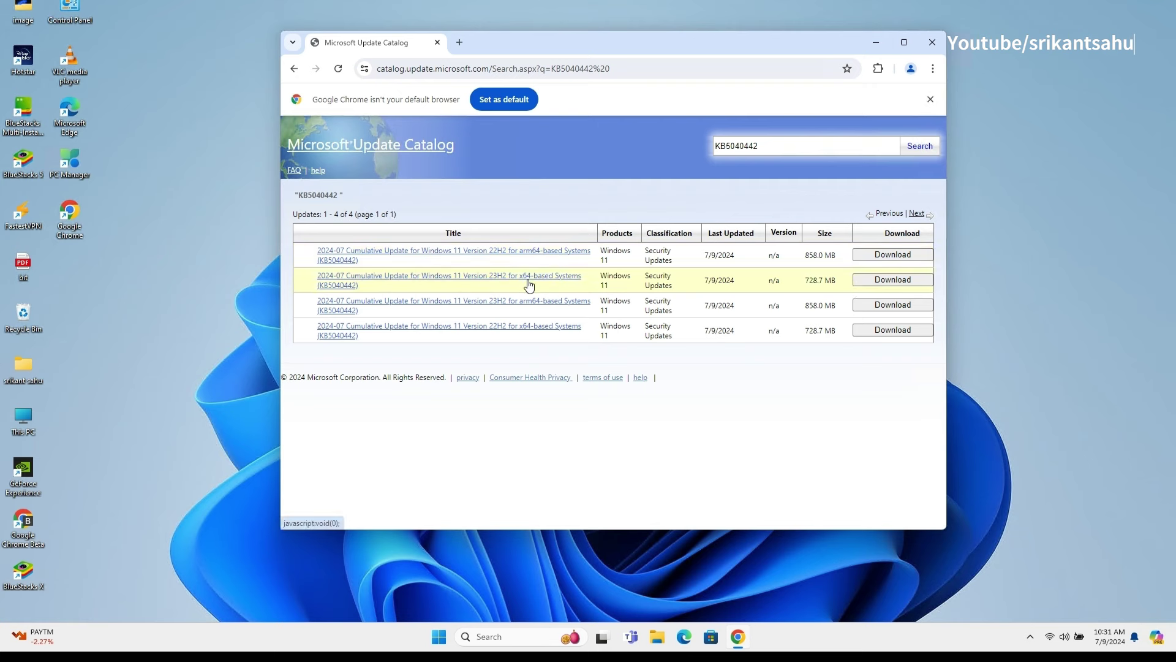
left_click(878, 280)
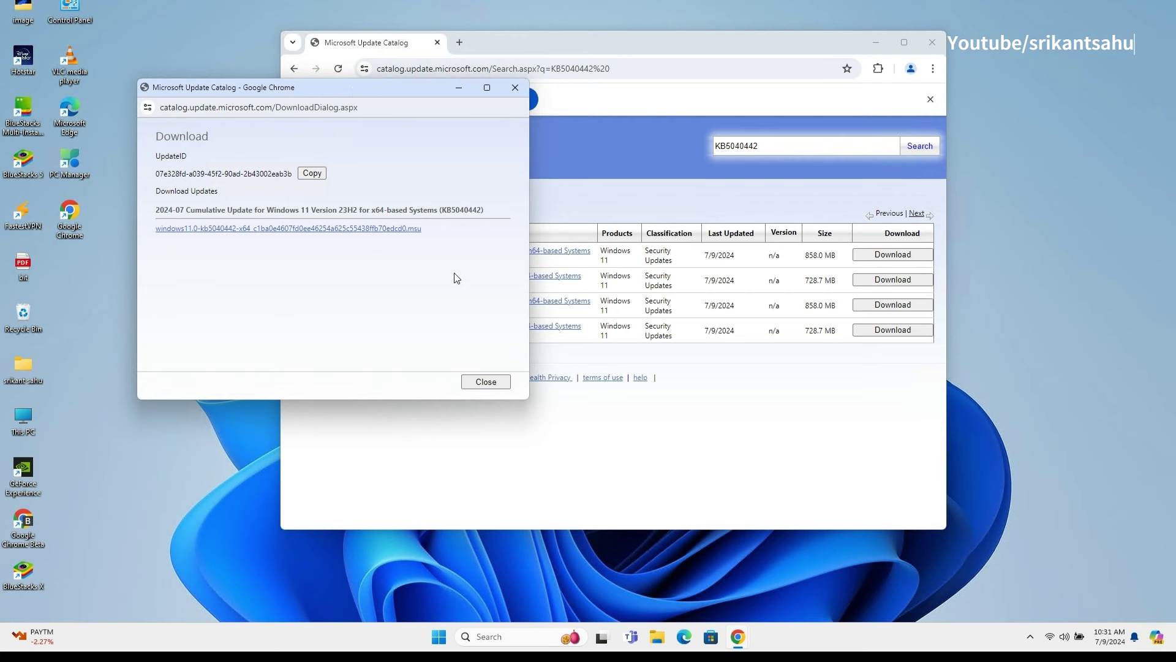
left_click(337, 230)
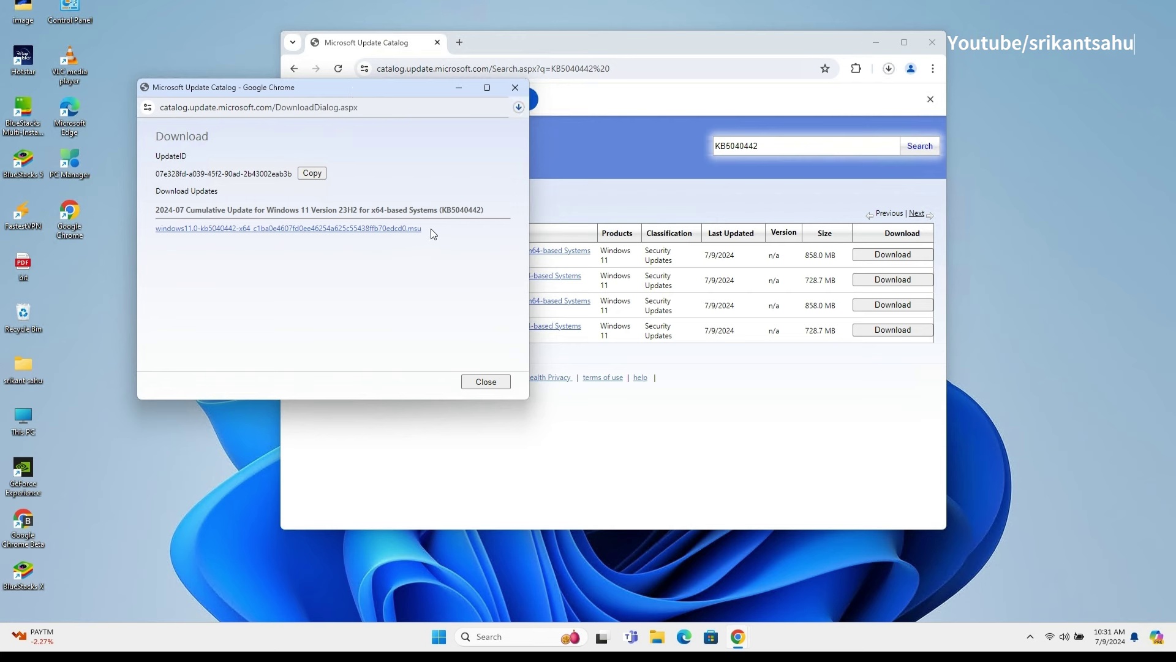
left_click(518, 109)
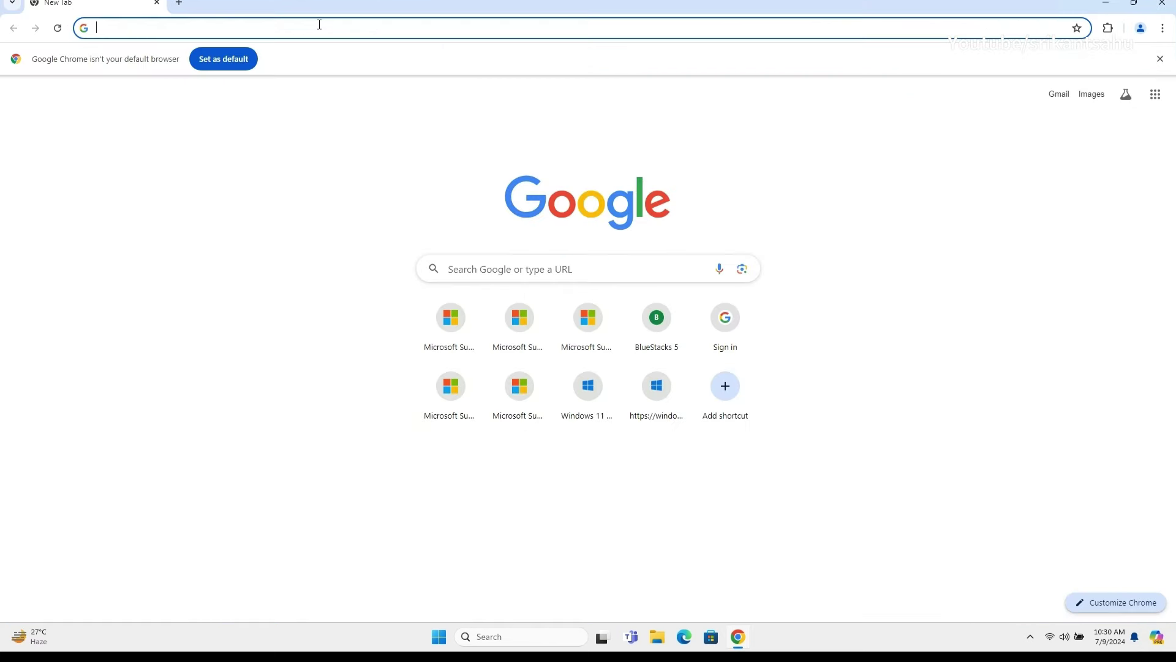
- Search 'windows 11 KB5040442' and open its Microsoft Support article
left_click(319, 25)
type("windows 11 KB5040442")
key("Return")
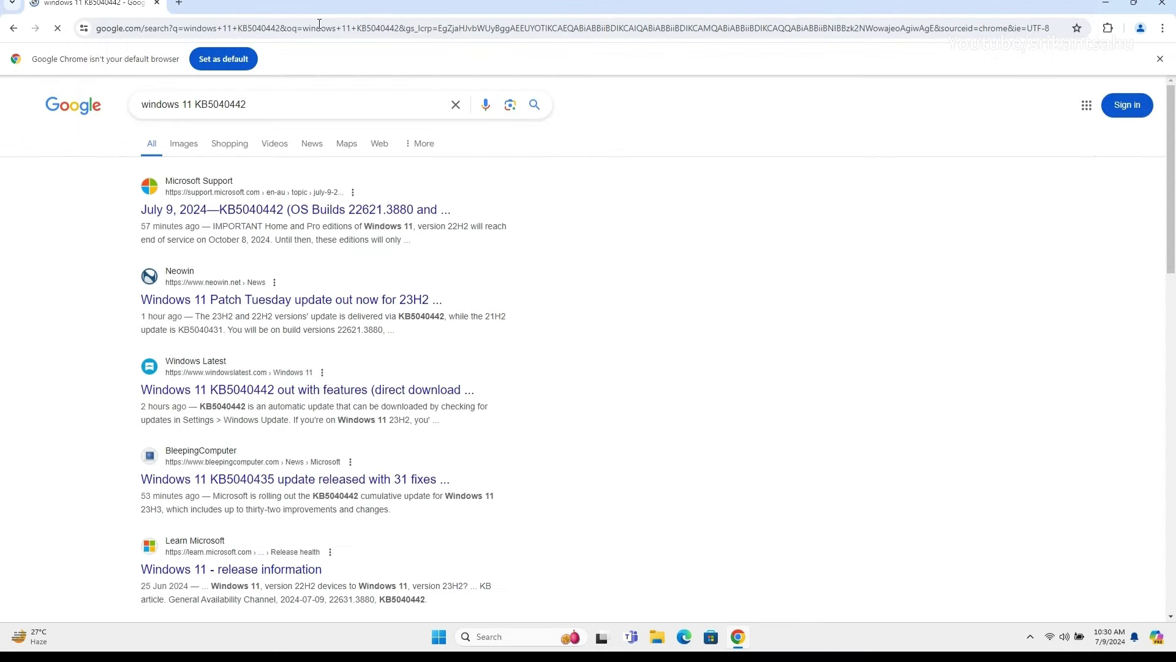
left_click(253, 210)
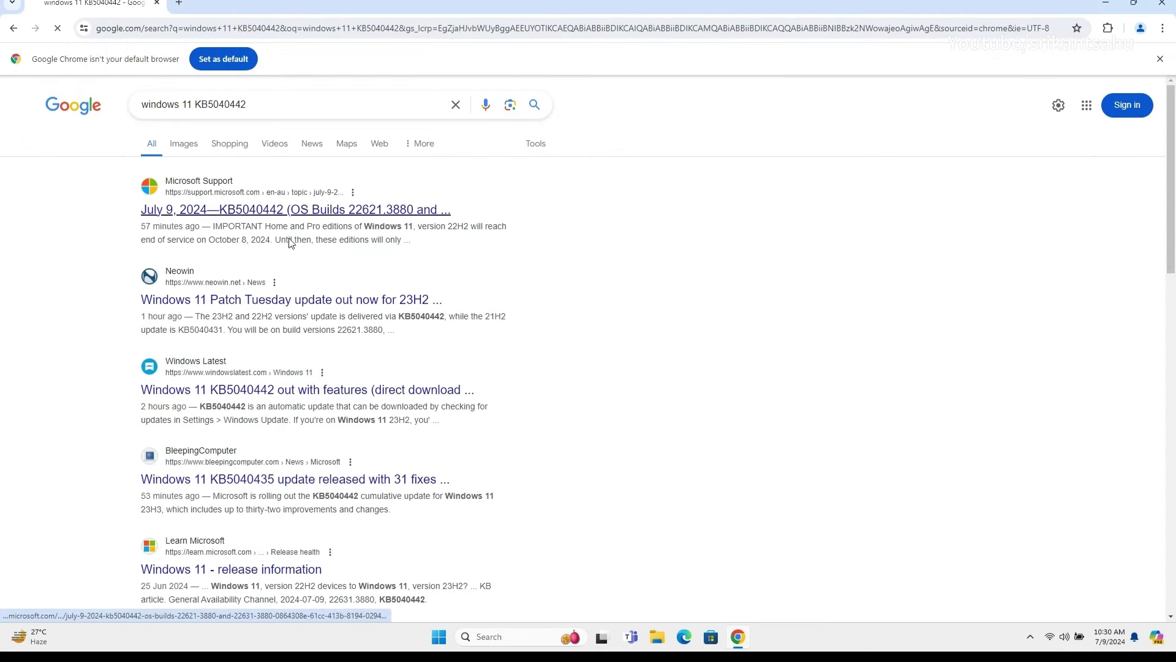
- Expand the Windows 11, version 22H2 improvements and highlight their summary paragraph
scroll(654, 344, "down", 12)
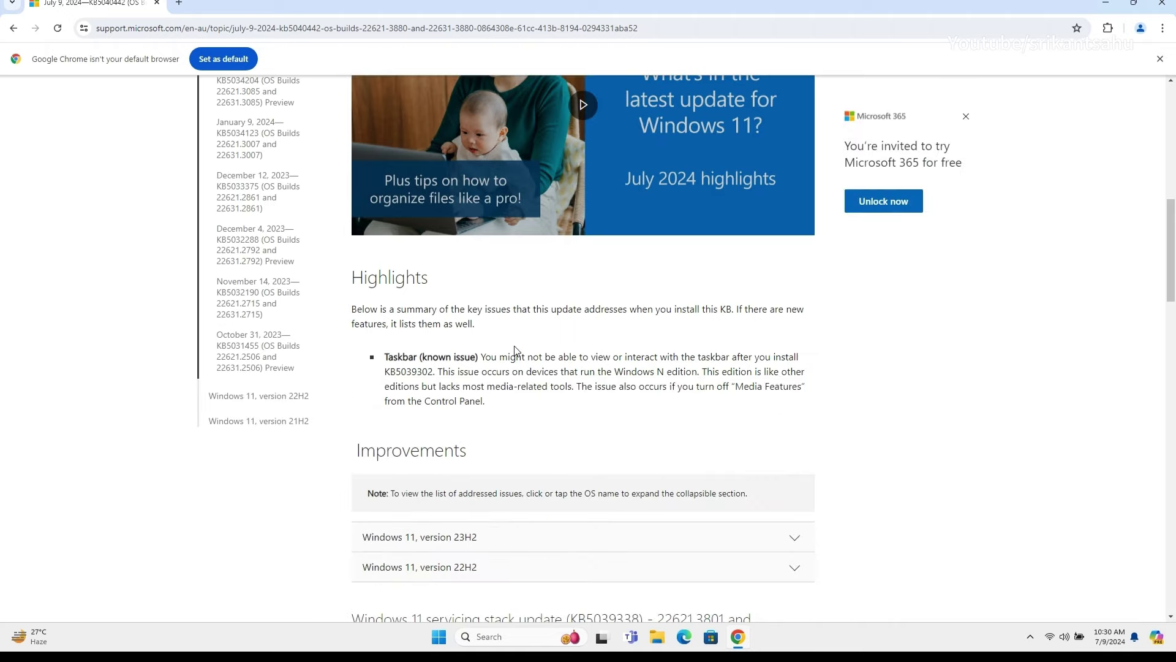
scroll(737, 514, "down", 2)
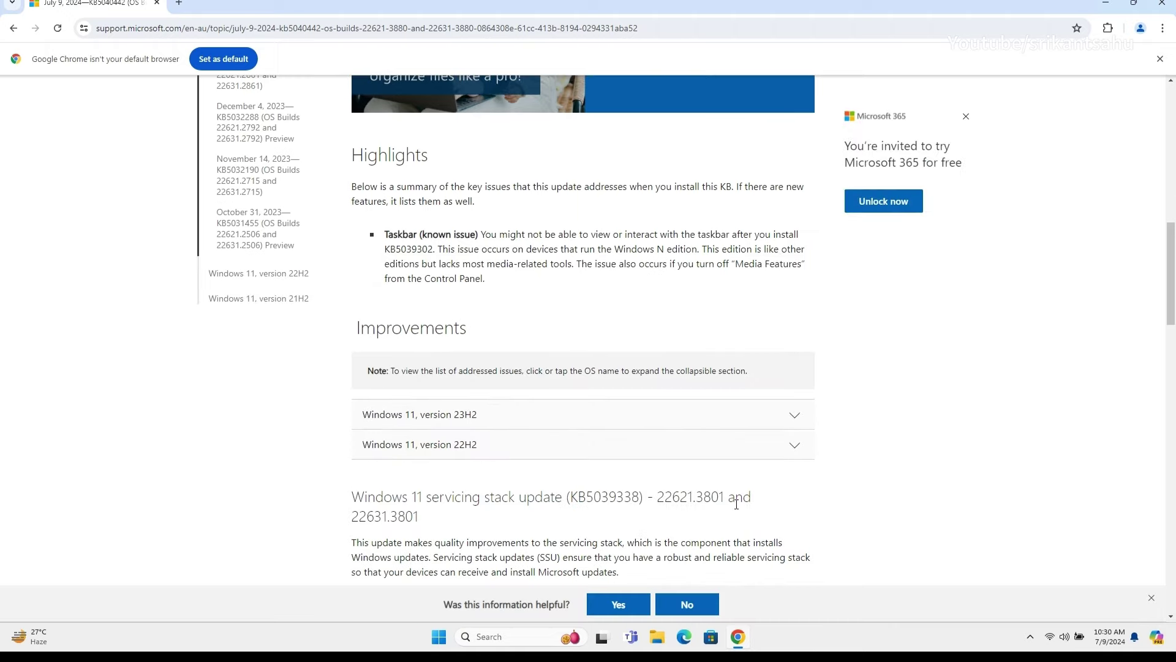
left_click(795, 449)
scroll(396, 288, "down", 3)
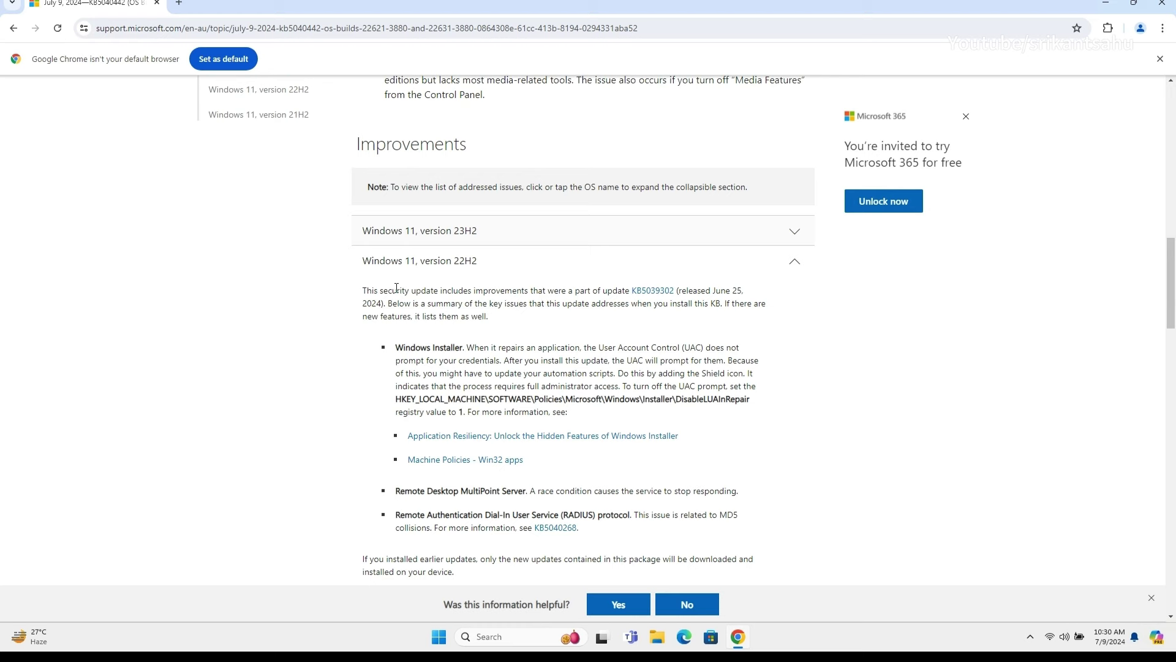
left_click_drag(363, 291, 514, 328)
scroll(524, 404, "up", 6)
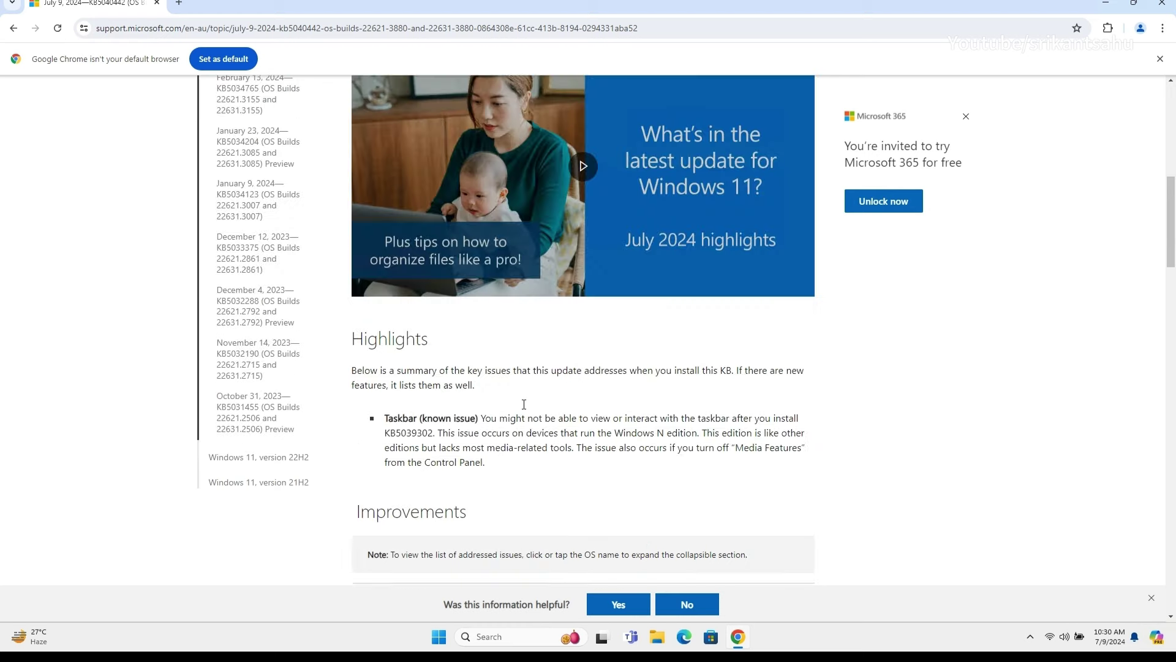
scroll(524, 405, "up", 9)
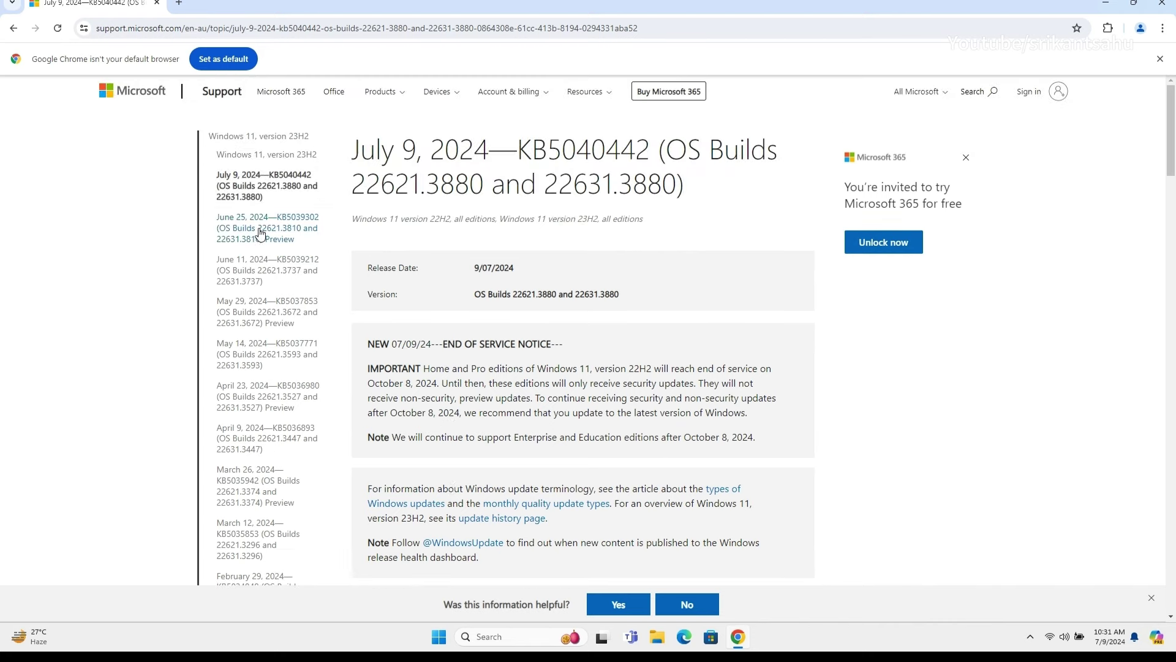
- Open the June 25, 2024 KB5039302 article and expand its Gradual rollout highlights
left_click(260, 233)
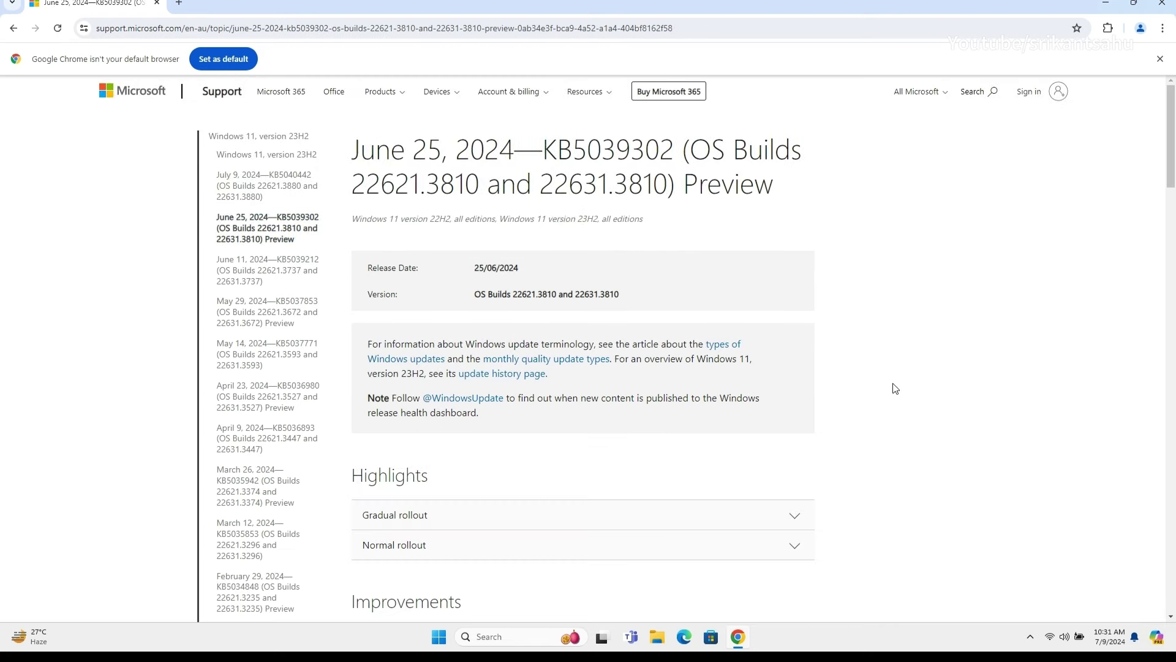
scroll(895, 389, "down", 1)
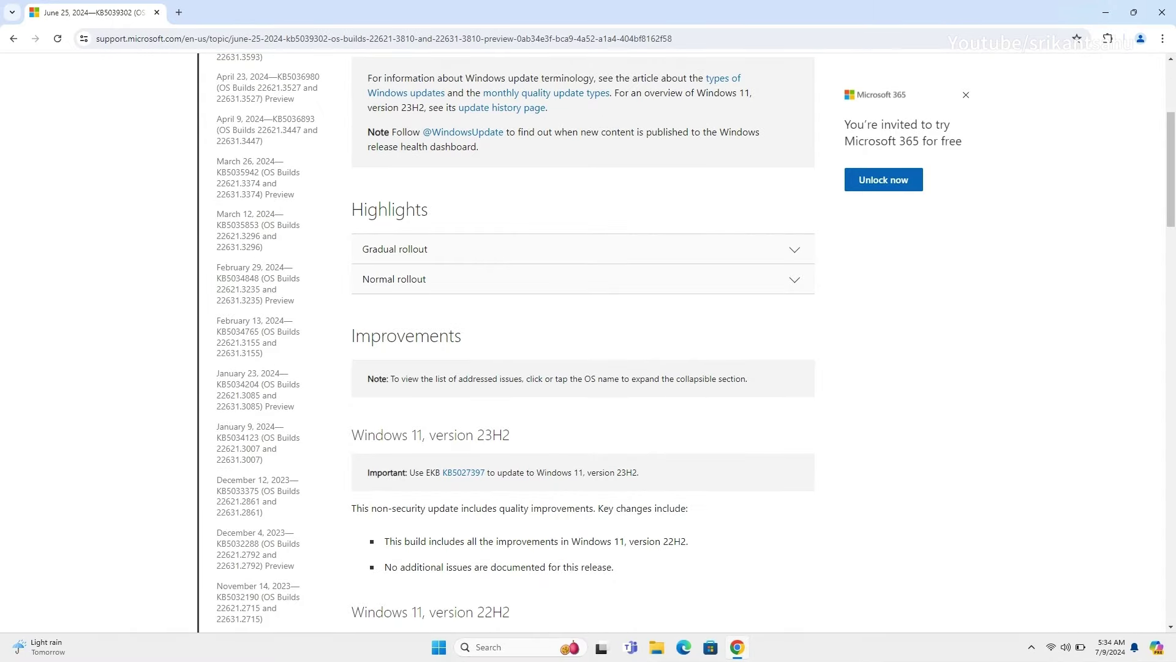
left_click(799, 257)
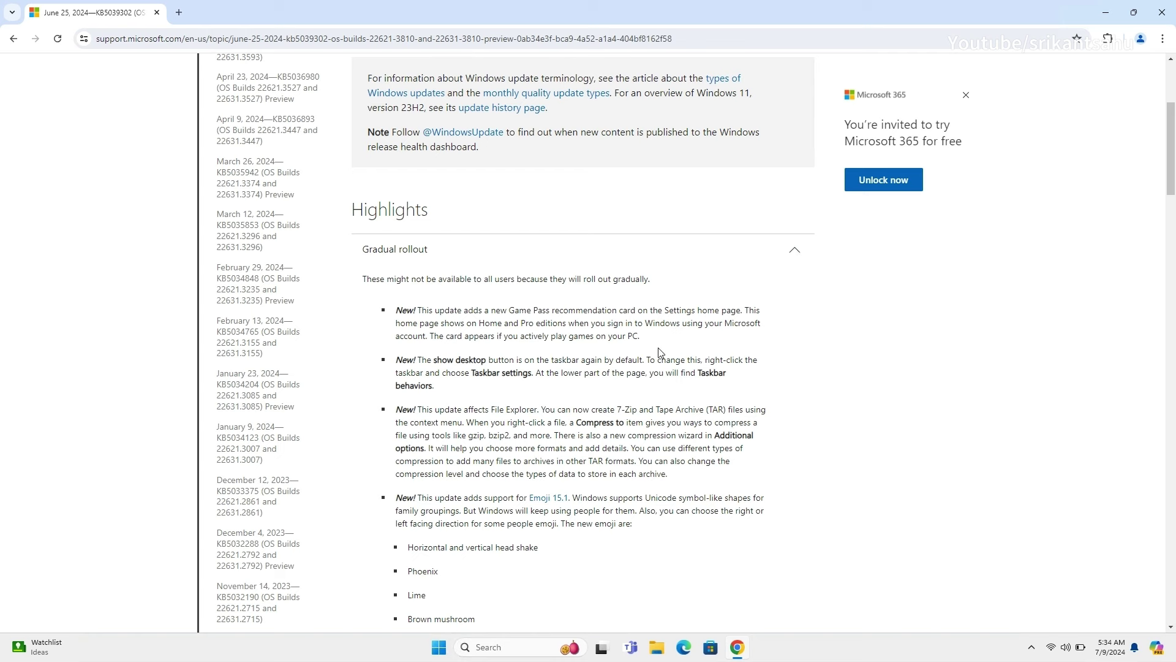
scroll(658, 392, "down", 1)
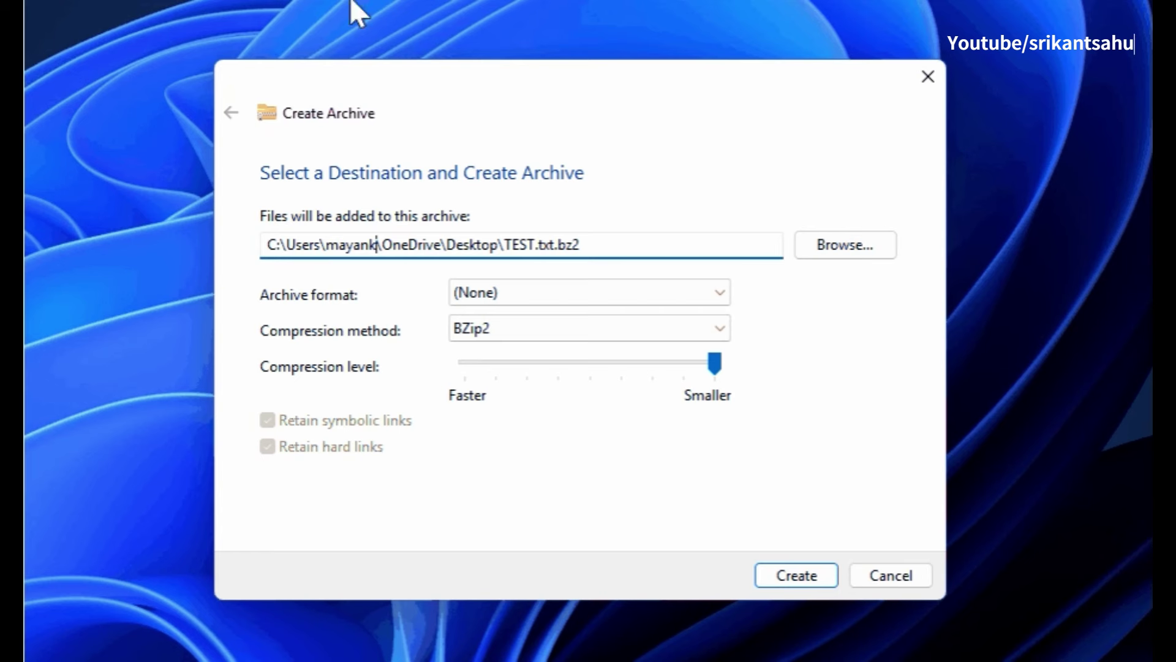
left_click(561, 289)
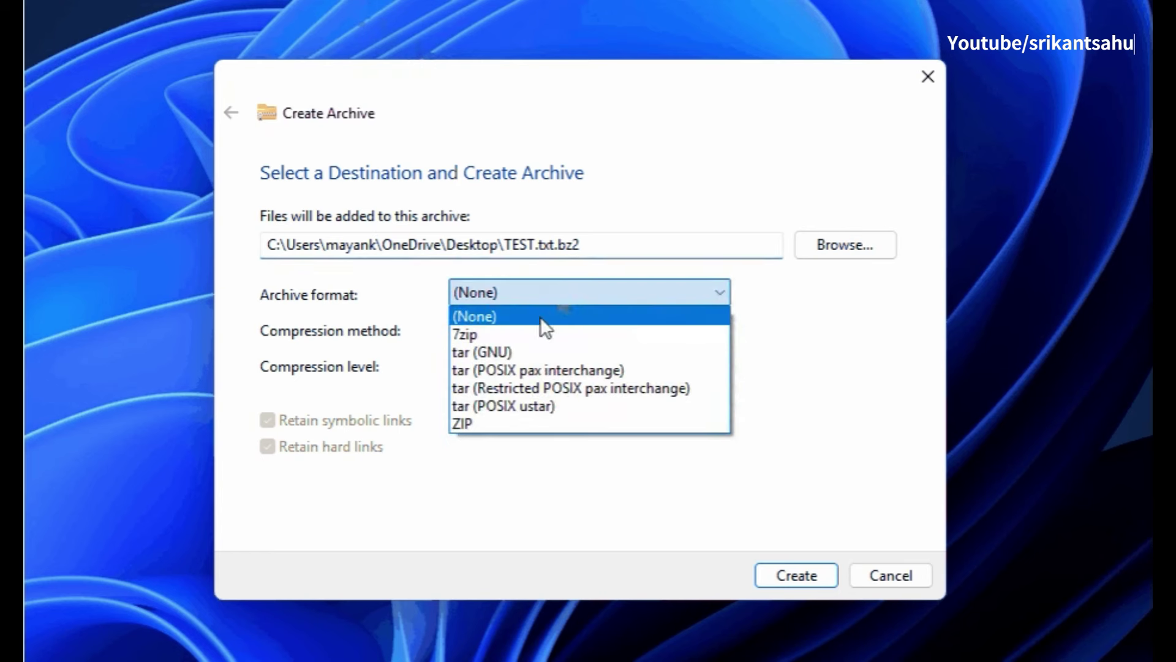
left_click(769, 333)
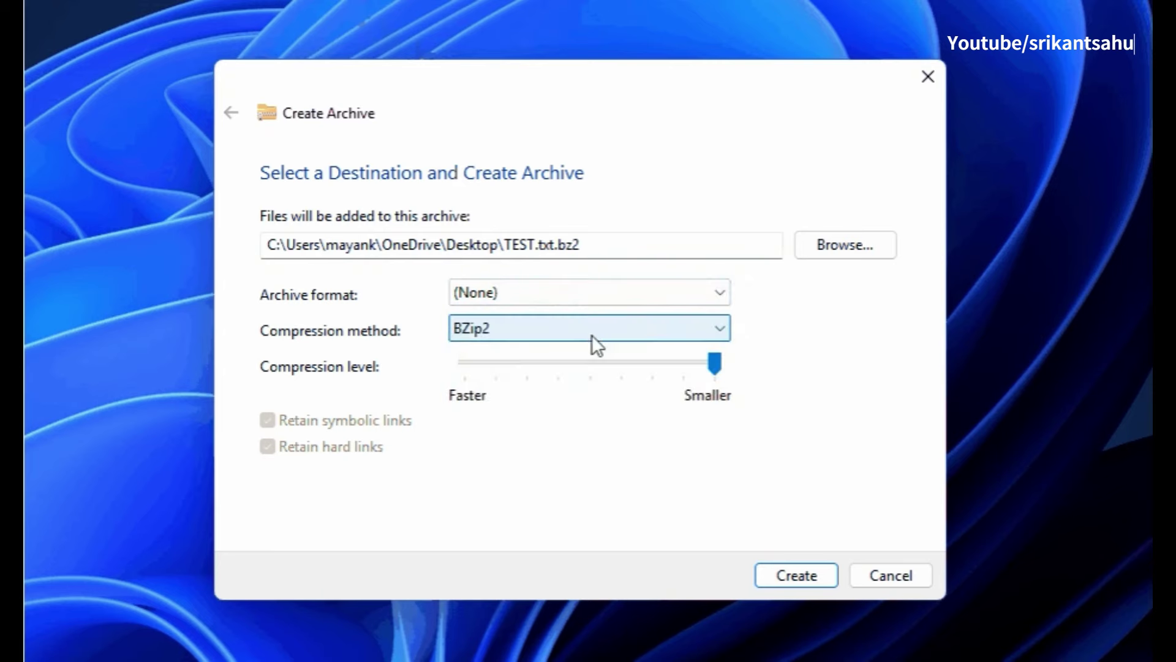
left_click(592, 335)
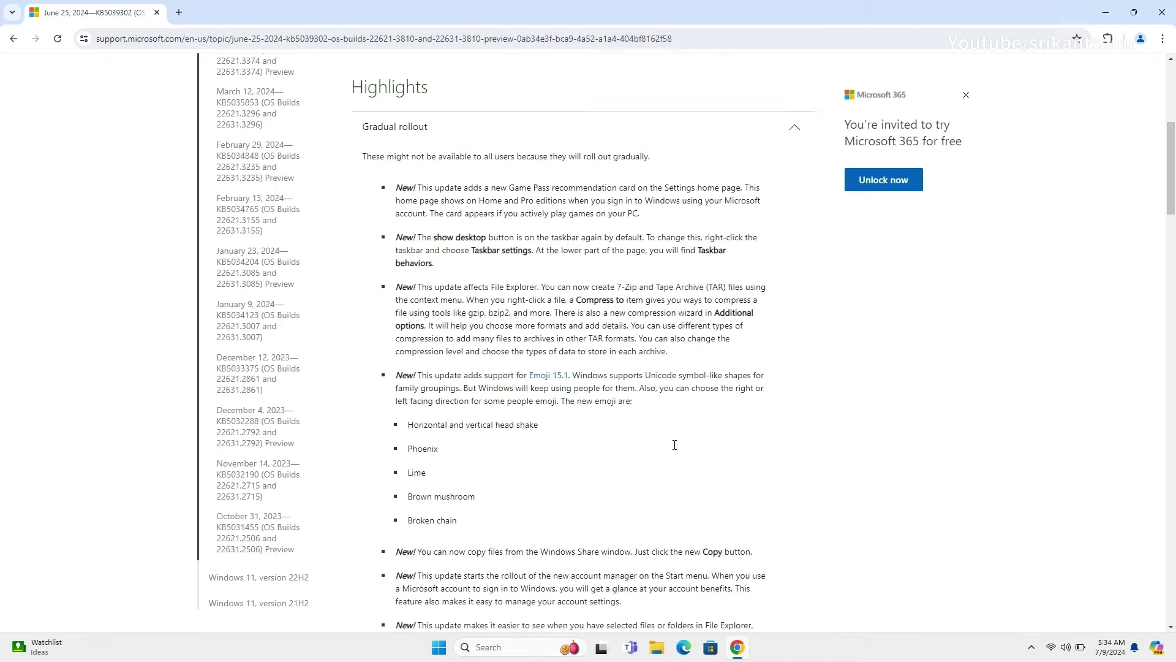
- Scroll through the Gradual rollout list down to the Normal rollout header
scroll(675, 444, "down", 5)
scroll(675, 445, "down", 2)
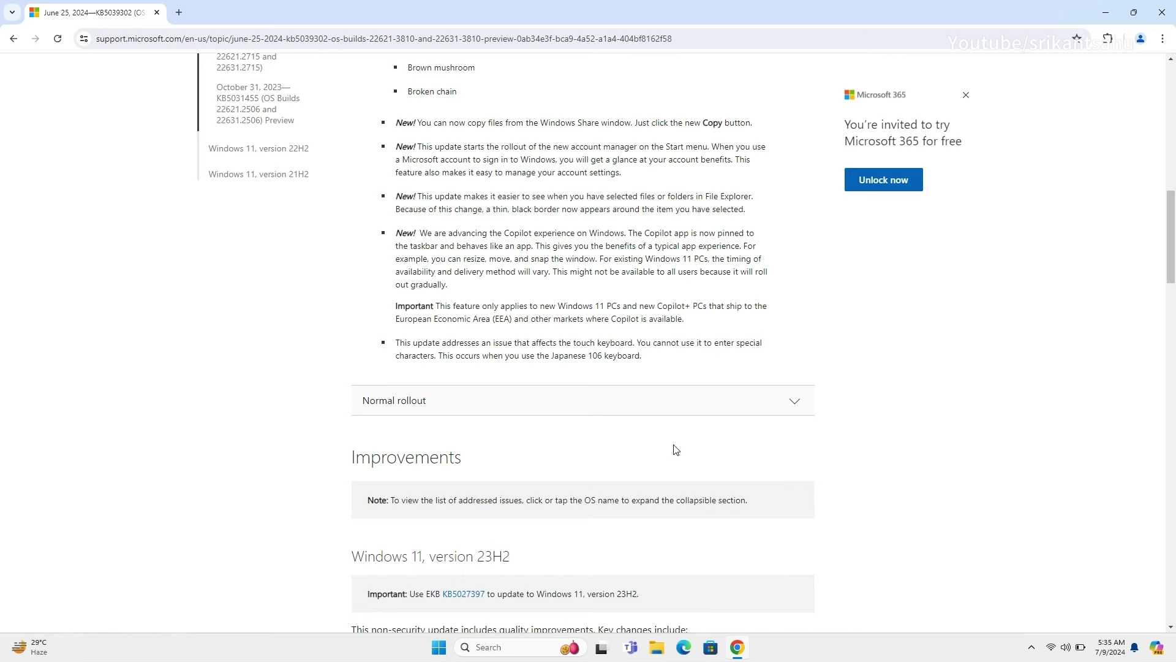
- Expand the Normal rollout highlights in the KB5039302 article
left_click(778, 404)
scroll(798, 415, "down", 1)
scroll(799, 415, "down", 1)
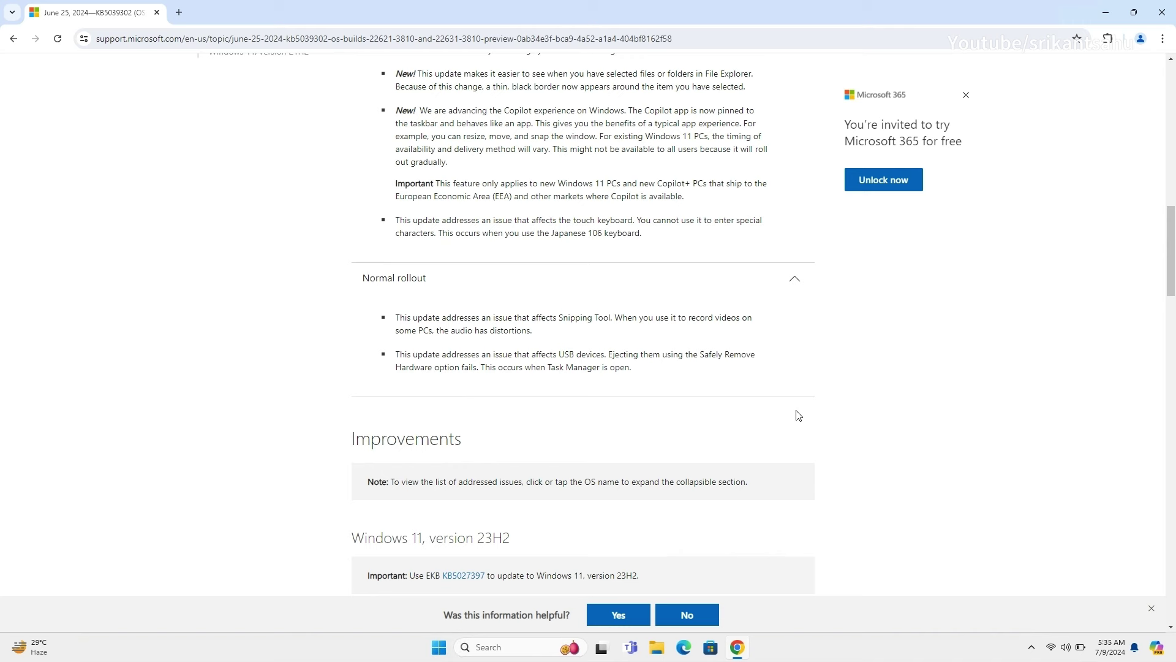
scroll(798, 416, "down", 6)
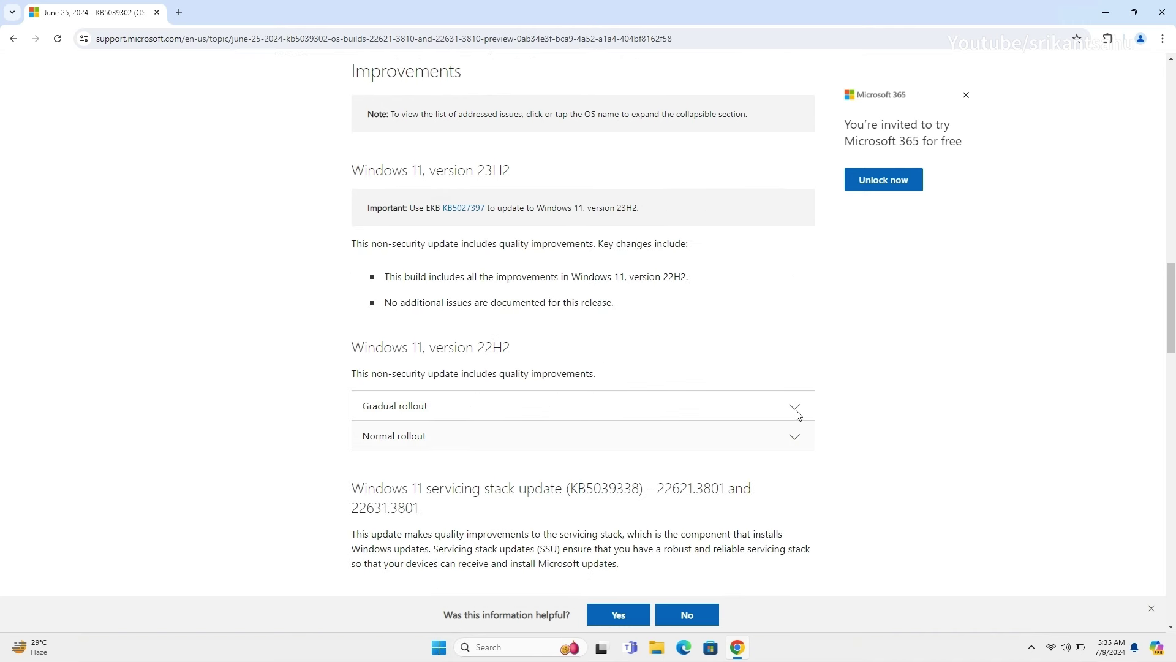
- Expand the 22H2 Gradual rollout improvements and read down to servicing stack KB5039338
left_click(800, 417)
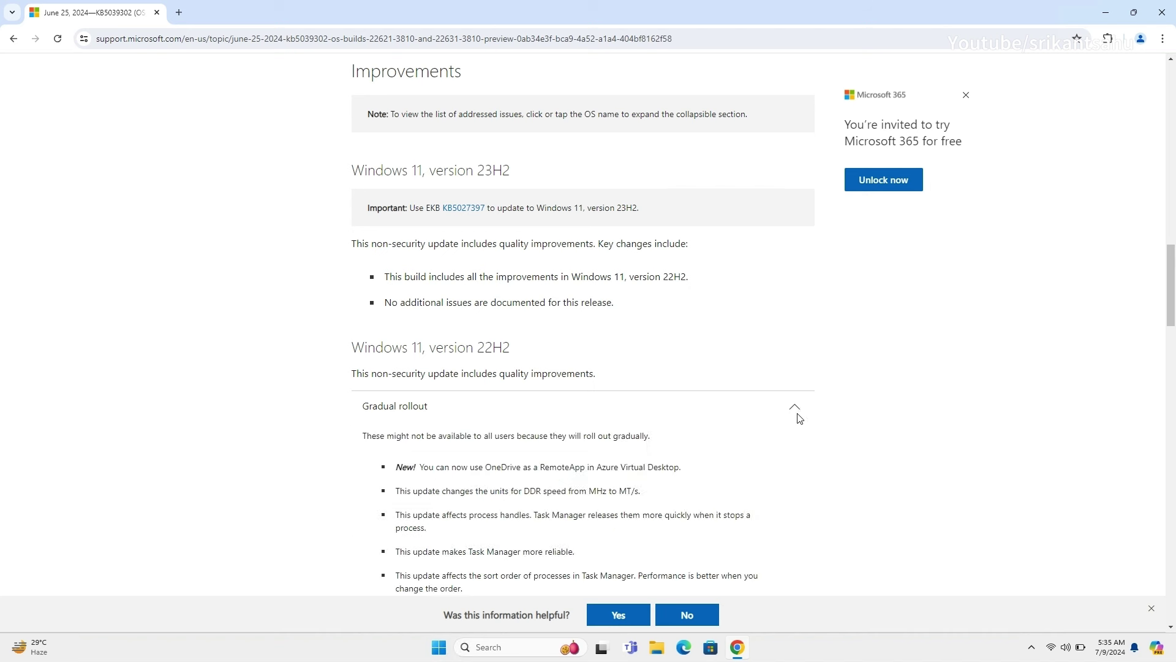
scroll(799, 418, "down", 3)
scroll(800, 419, "down", 1)
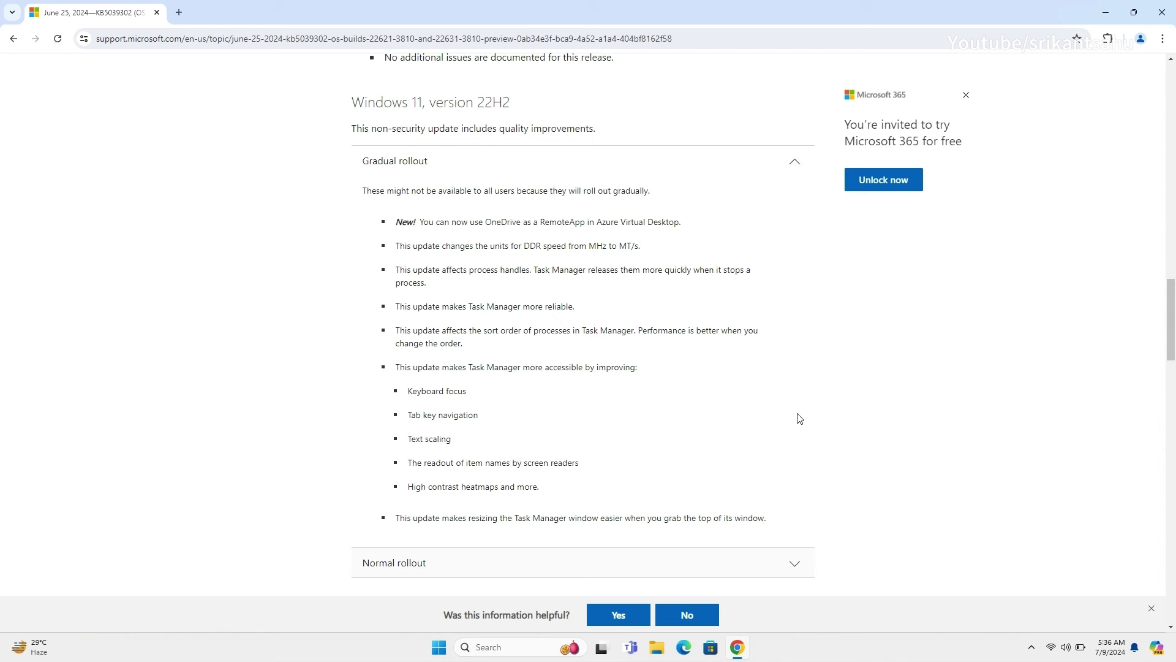
scroll(799, 418, "up", 1)
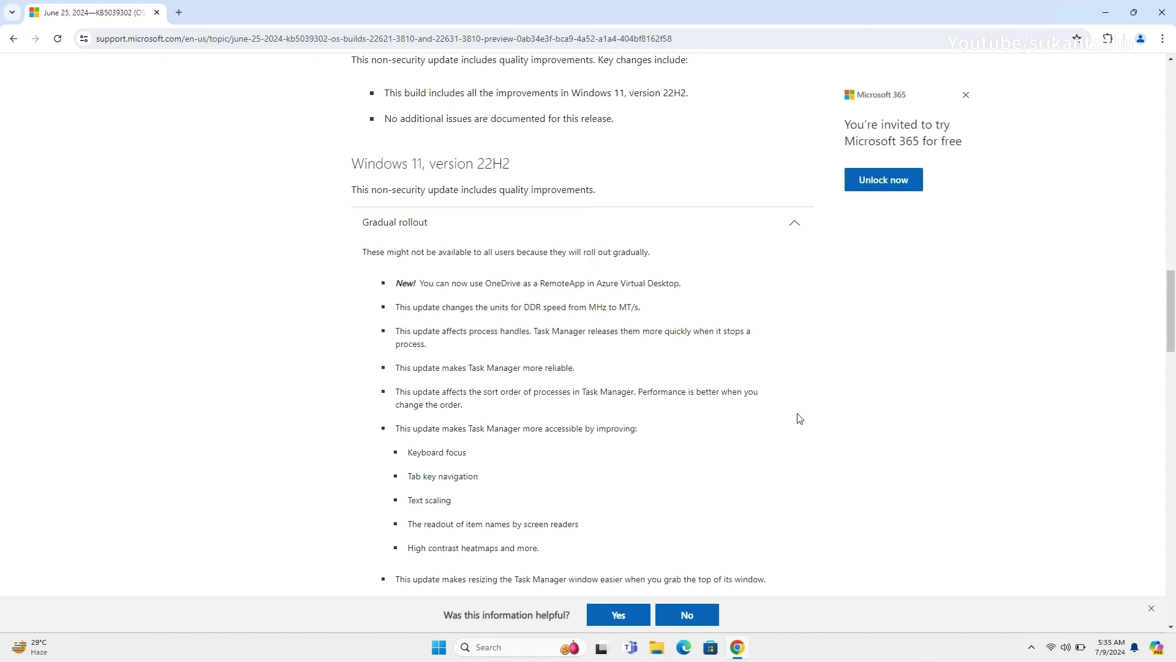
scroll(799, 419, "down", 1)
scroll(800, 418, "down", 1)
scroll(799, 419, "down", 1)
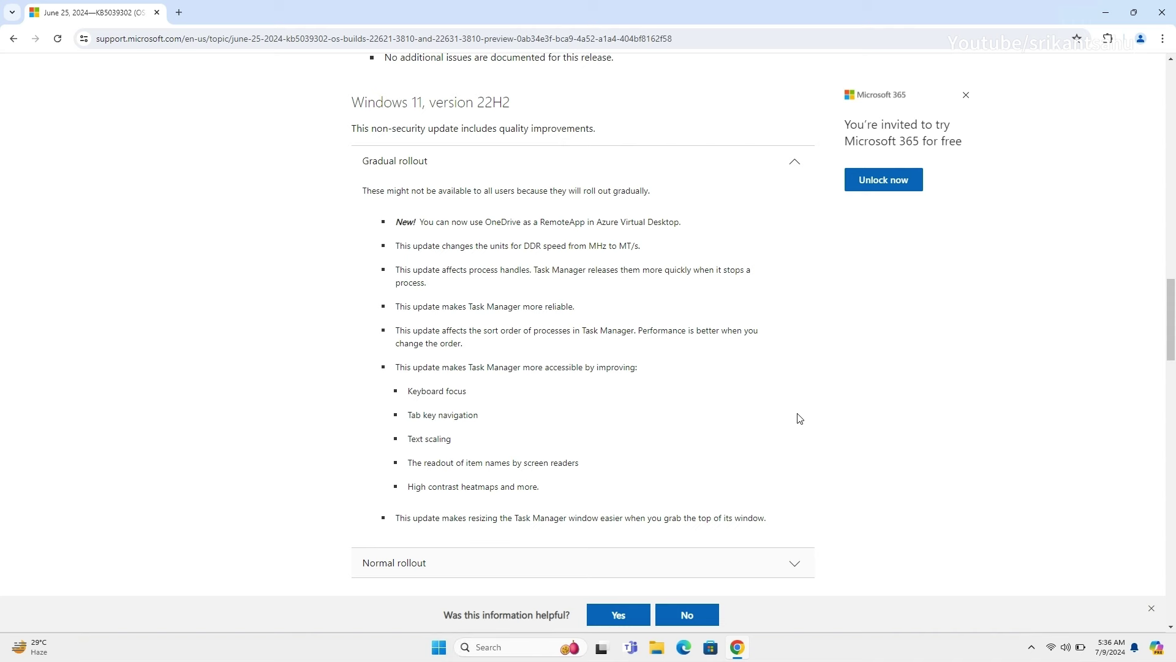
scroll(799, 419, "down", 3)
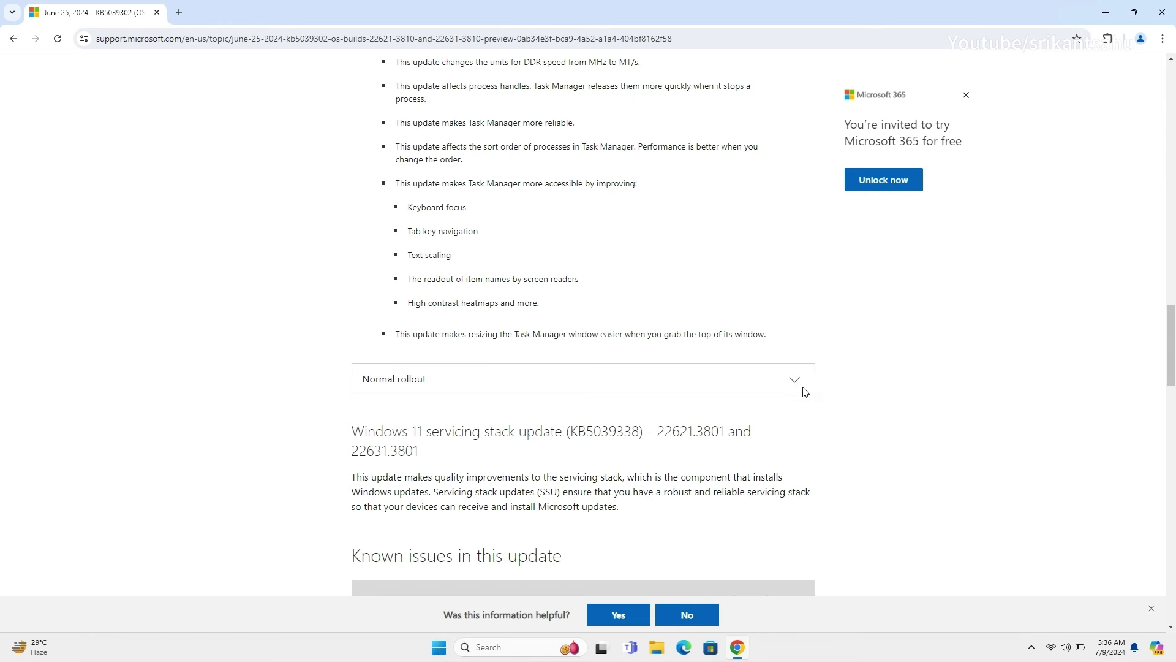
- Expand the Windows 11, version 22H2 Normal rollout fixes
left_click(803, 390)
scroll(805, 404, "down", 5)
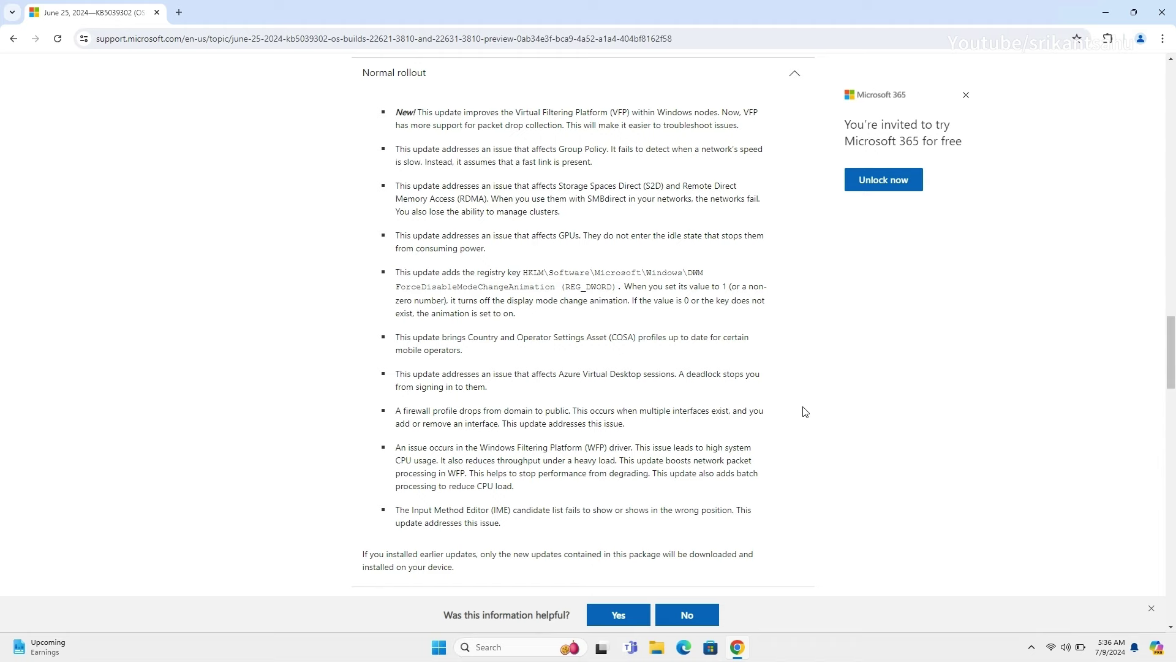
- Scroll so the full Known issues table with Enterprise and All users rows shows
scroll(835, 435, "down", 10)
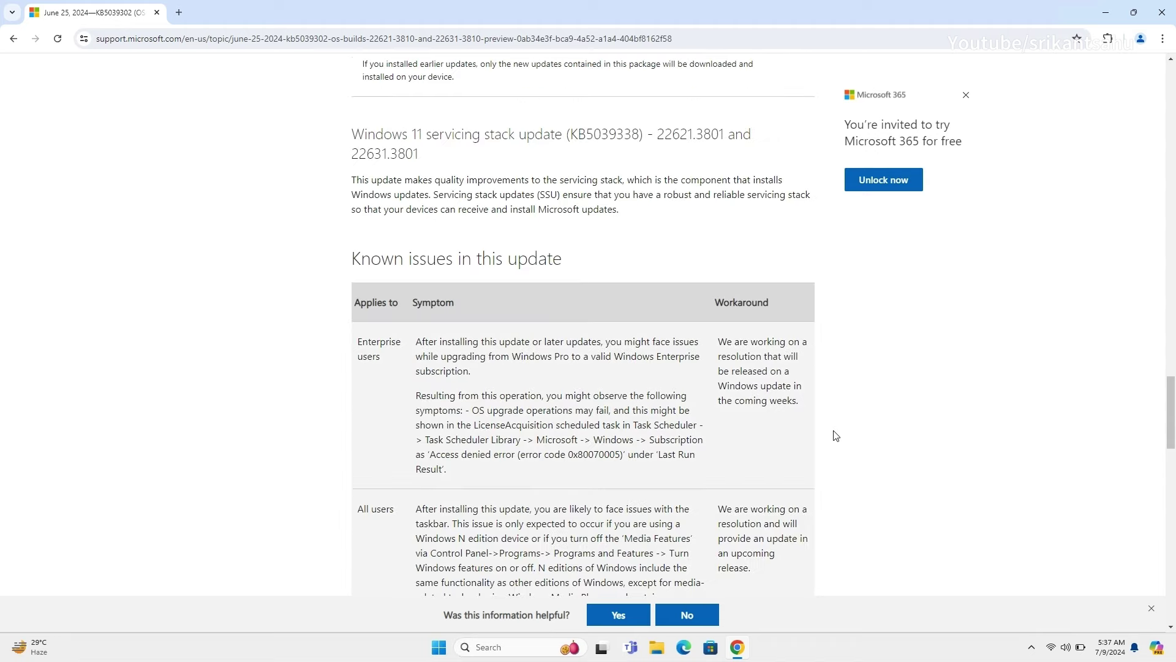